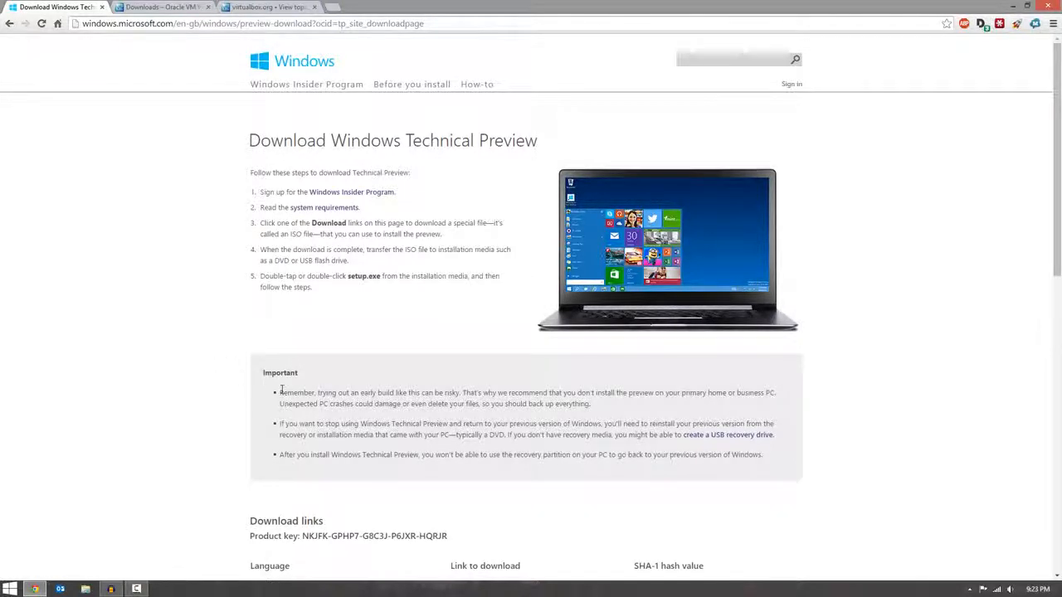
Step: Review the Windows Technical Preview page's important warnings and its list of ISO download links by language
{"action": "left_click_drag", "start_coordinate": [281, 392], "coordinate": [401, 440]}
{"action": "left_click", "coordinate": [401, 444]}
{"action": "scroll", "coordinate": [239, 271], "scroll_direction": "down", "scroll_amount": 3}
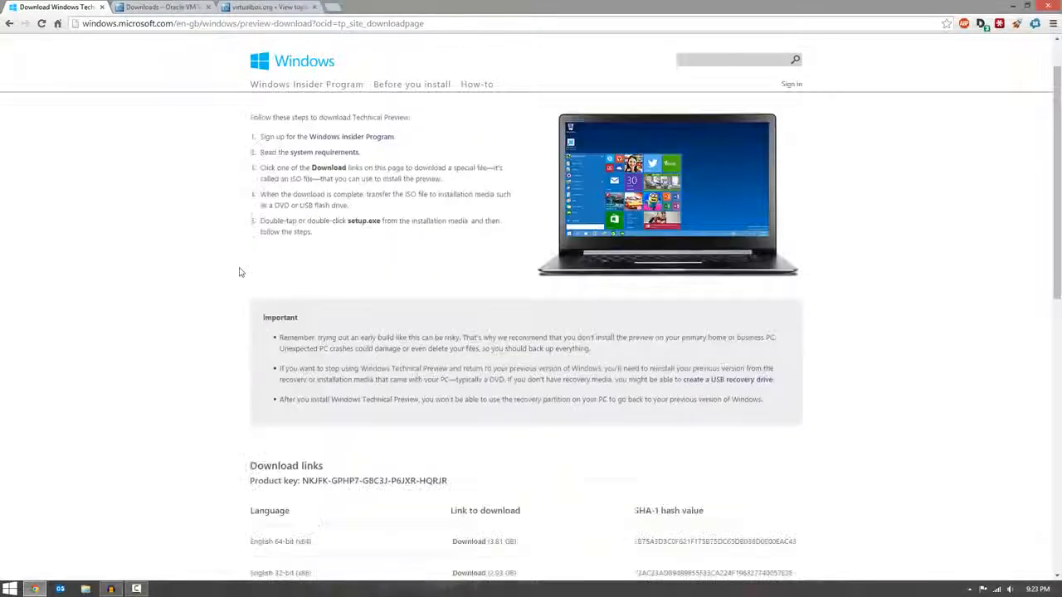
{"action": "scroll", "coordinate": [239, 272], "scroll_direction": "up", "scroll_amount": 1}
{"action": "scroll", "coordinate": [238, 273], "scroll_direction": "down", "scroll_amount": 2}
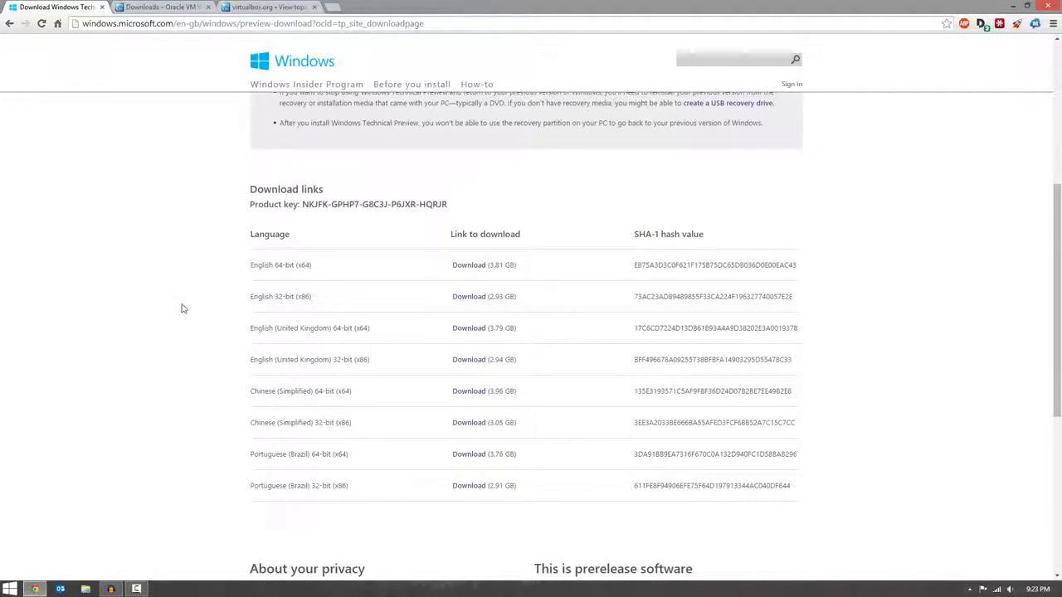
{"action": "left_click_drag", "start_coordinate": [242, 267], "coordinate": [261, 283]}
{"action": "left_click", "coordinate": [259, 292]}
{"action": "scroll", "coordinate": [201, 255], "scroll_direction": "up", "scroll_amount": 4}
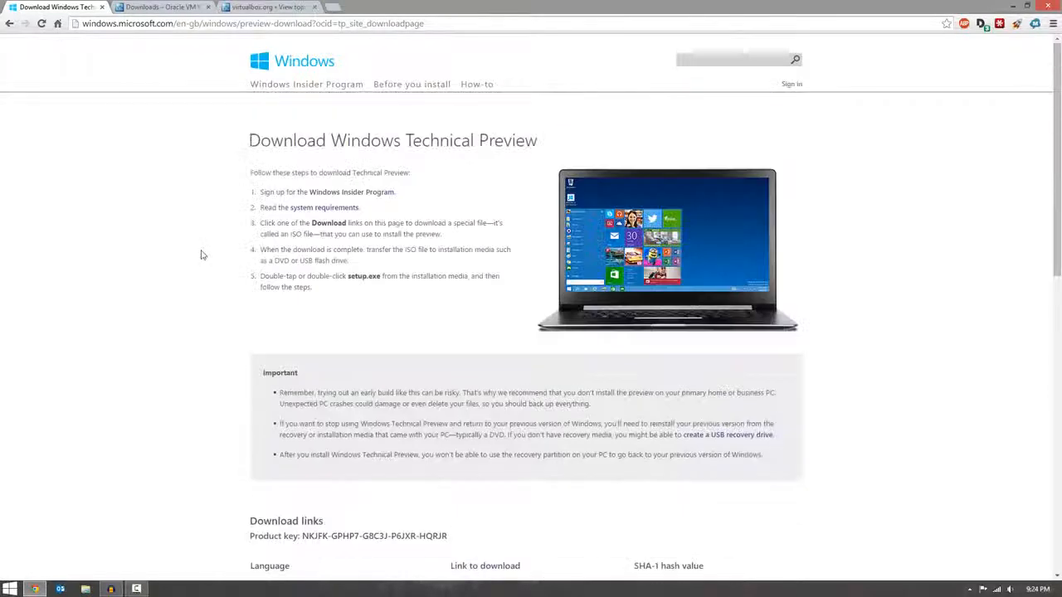
Step: Check the VirtualBox downloads page for the platform packages
{"action": "left_click", "coordinate": [158, 10]}
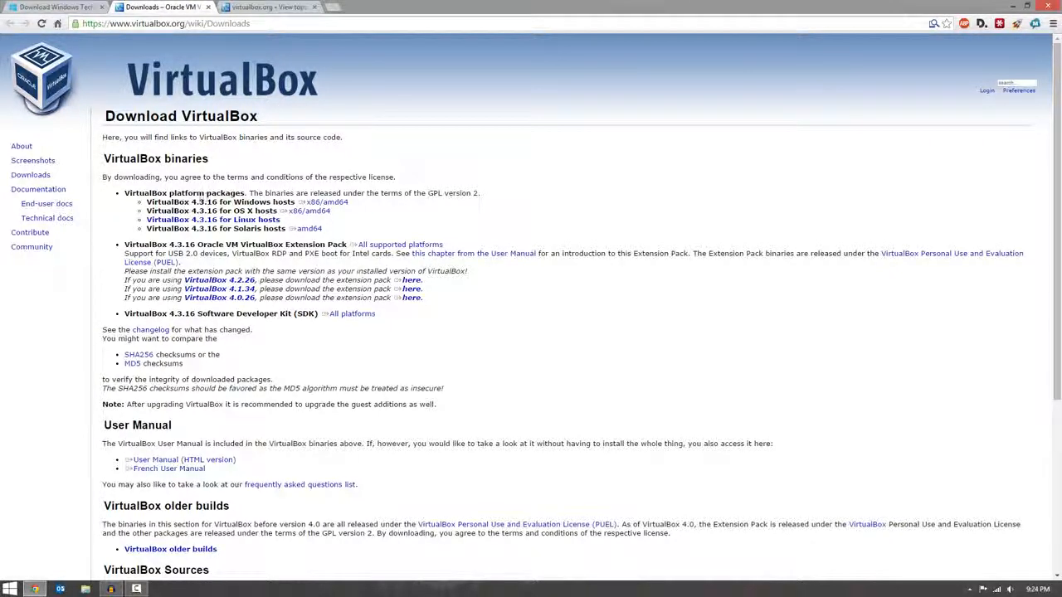
{"action": "double_click", "coordinate": [218, 194]}
{"action": "left_click", "coordinate": [432, 180]}
Step: Open Oracle VM VirtualBox and start a new virtual machine named Windows 10 with the version Windows 8.1 (32 bit)
{"action": "left_click", "coordinate": [1014, 6]}
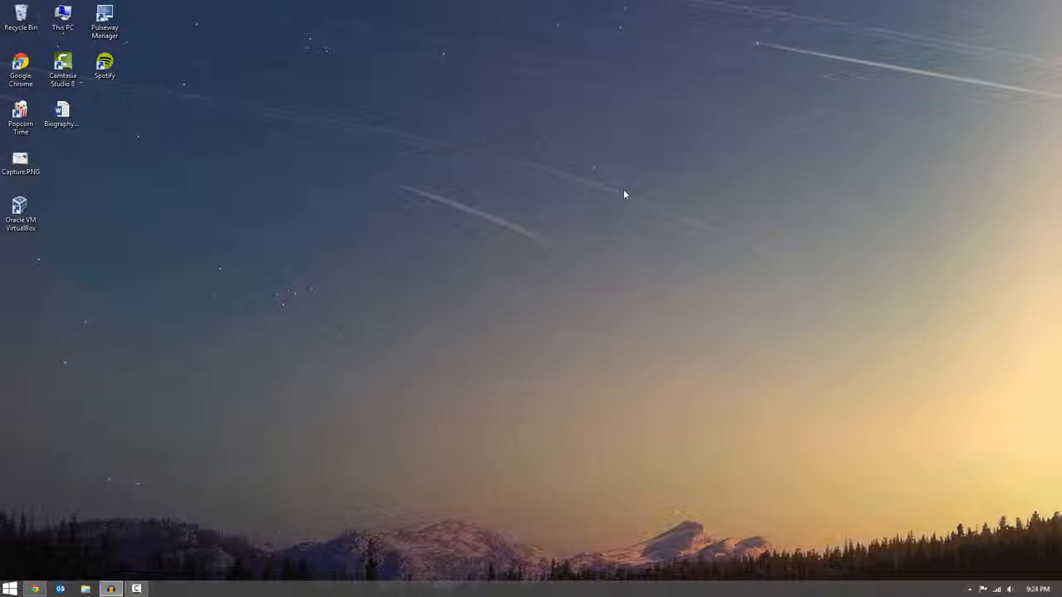
{"action": "left_click", "coordinate": [20, 212]}
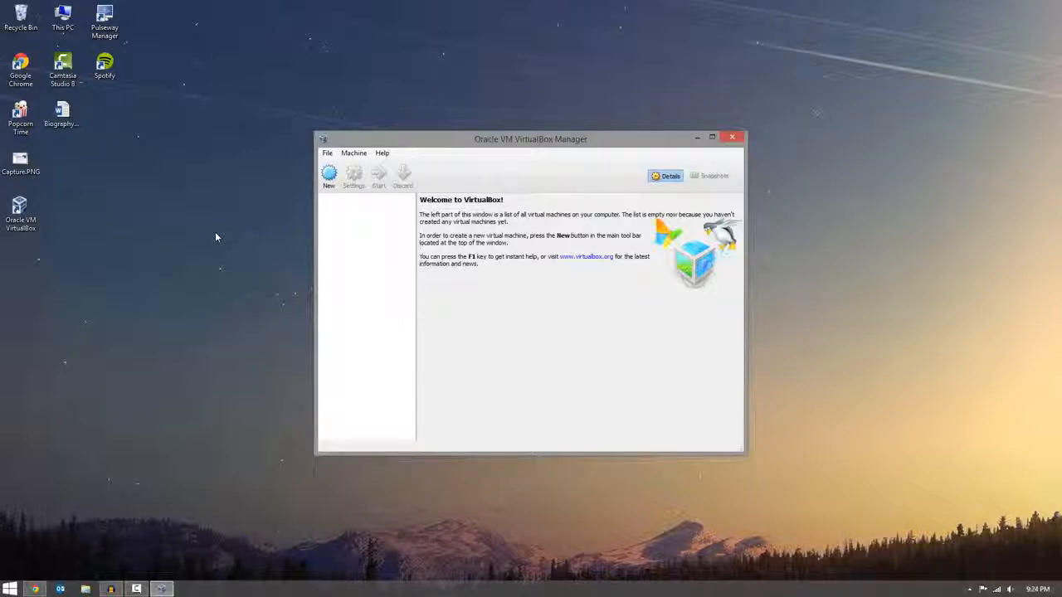
{"action": "left_click", "coordinate": [328, 178]}
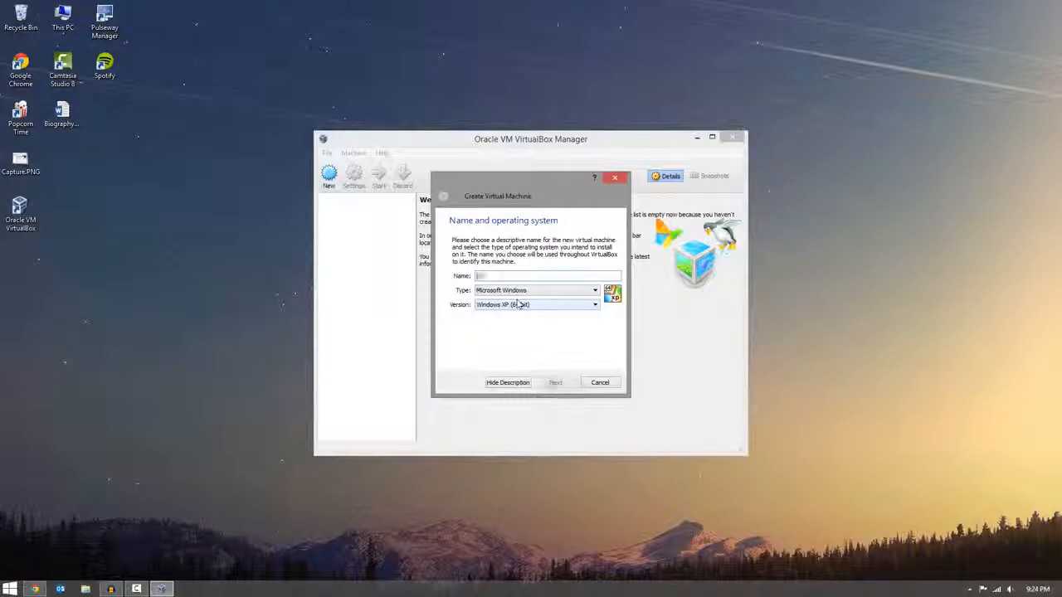
{"action": "type", "text": "Windows"}
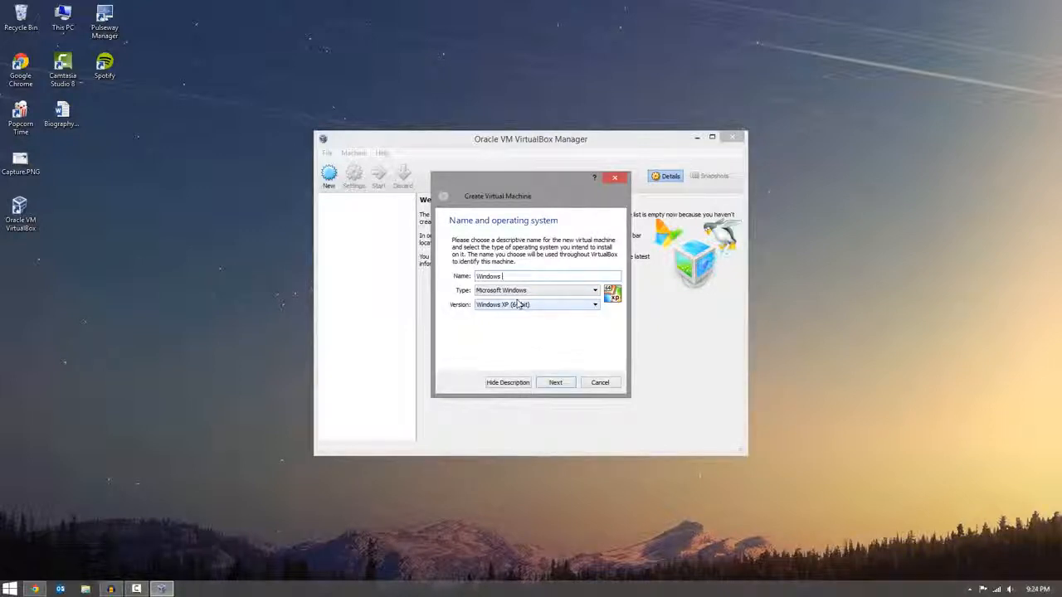
{"action": "type", "text": " 10"}
{"action": "left_click", "coordinate": [506, 306]}
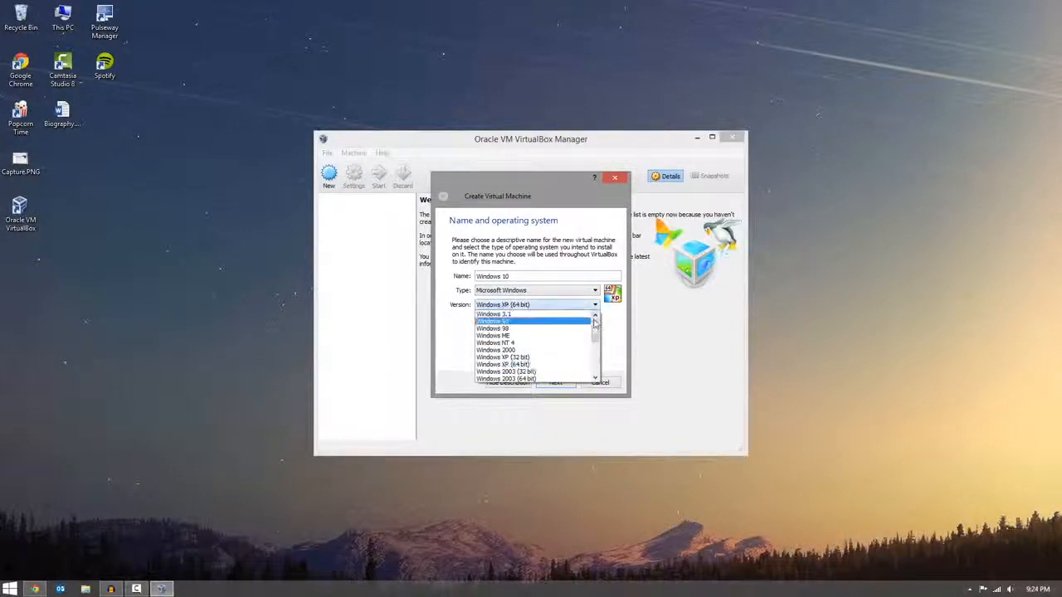
{"action": "left_click_drag", "start_coordinate": [595, 325], "coordinate": [601, 363]}
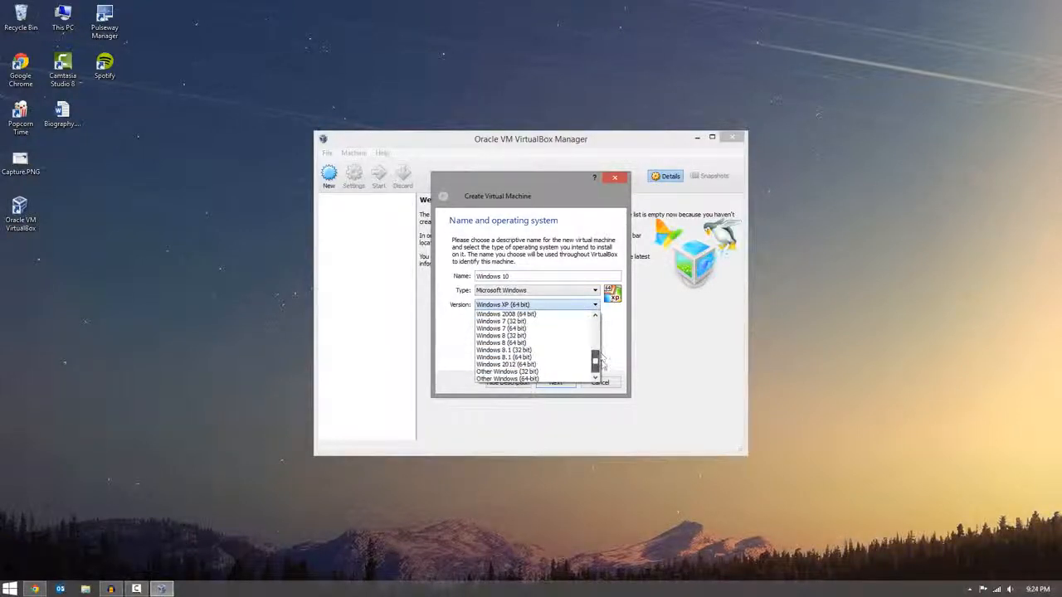
{"action": "left_click", "coordinate": [558, 356]}
{"action": "left_click", "coordinate": [555, 382]}
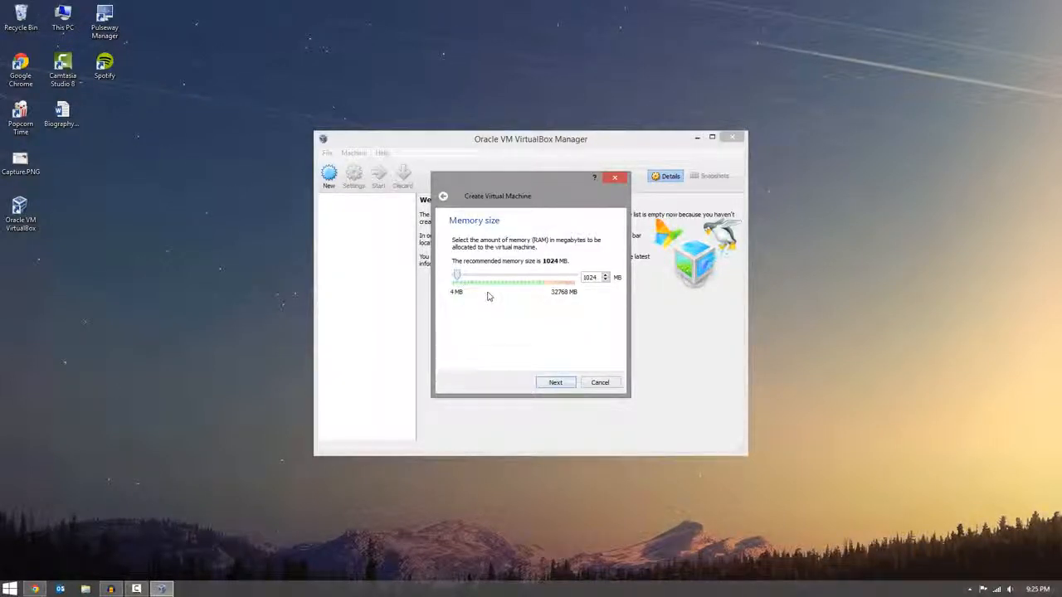
Step: Allocate 4096 MB of memory to the virtual machine, checking the host computer's installed RAM in its system properties
{"action": "left_click_drag", "start_coordinate": [457, 277], "coordinate": [469, 279]}
{"action": "key", "text": "super+e"}
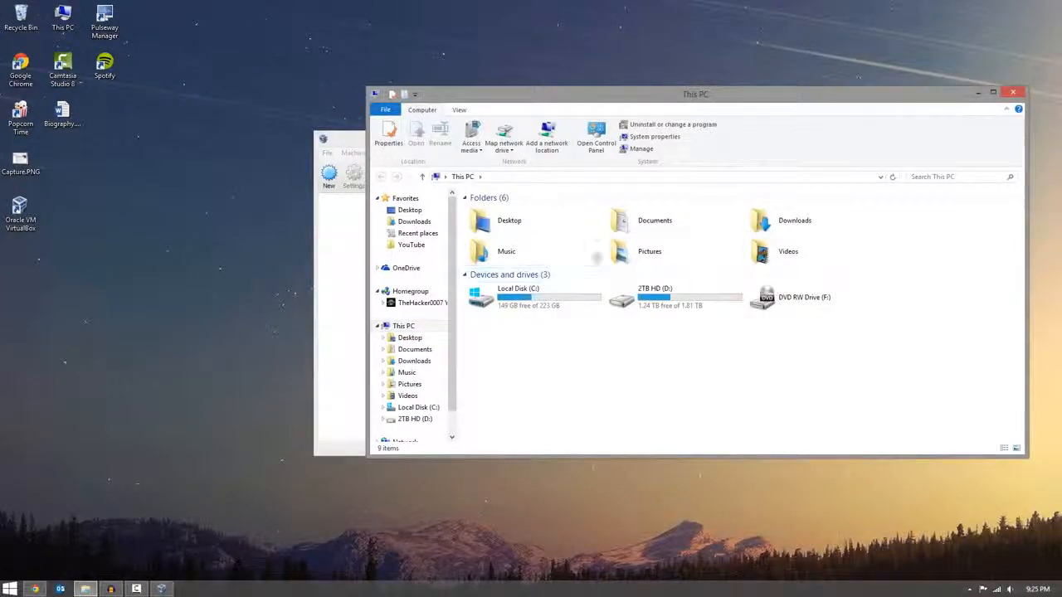
{"action": "right_click", "coordinate": [414, 326]}
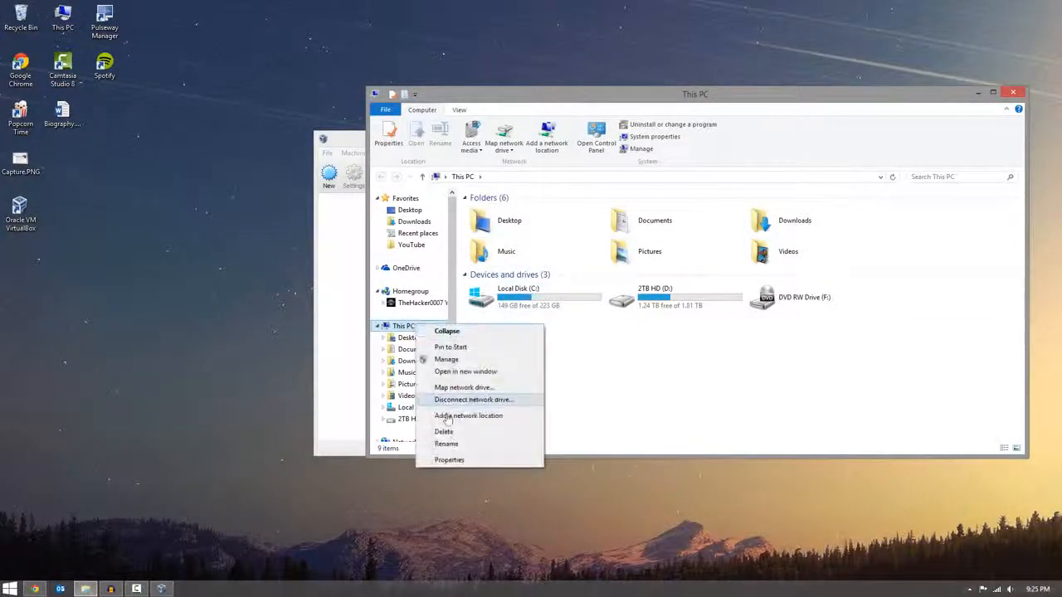
{"action": "left_click", "coordinate": [448, 461]}
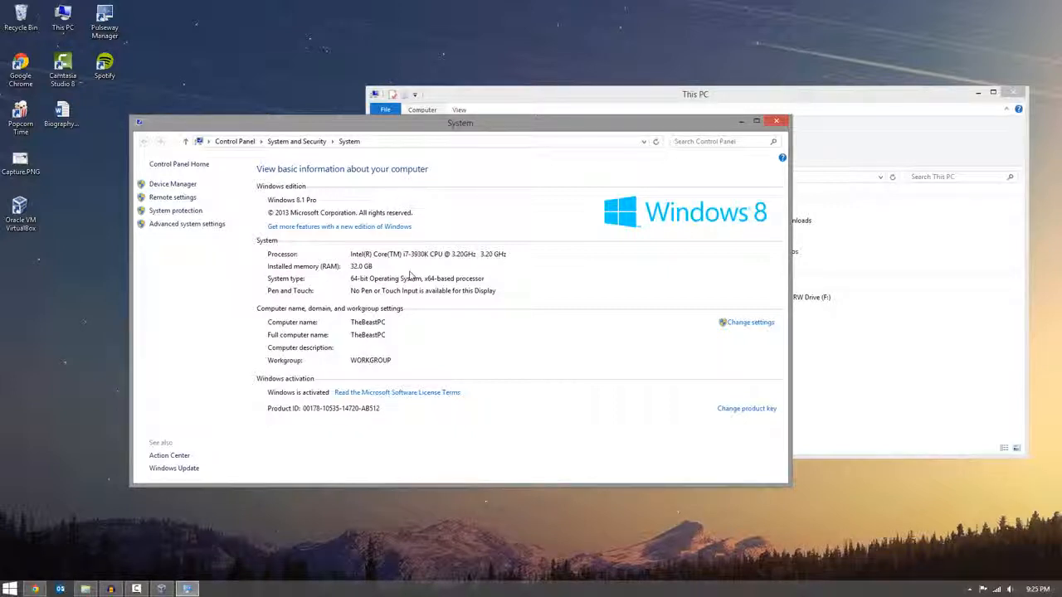
{"action": "left_click", "coordinate": [776, 122]}
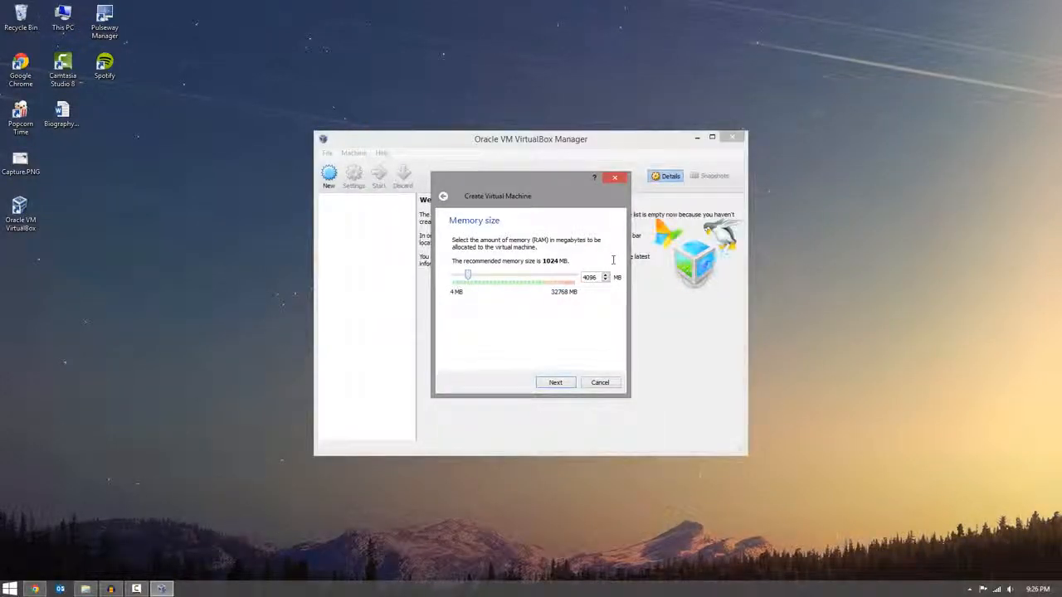
{"action": "left_click", "coordinate": [555, 383]}
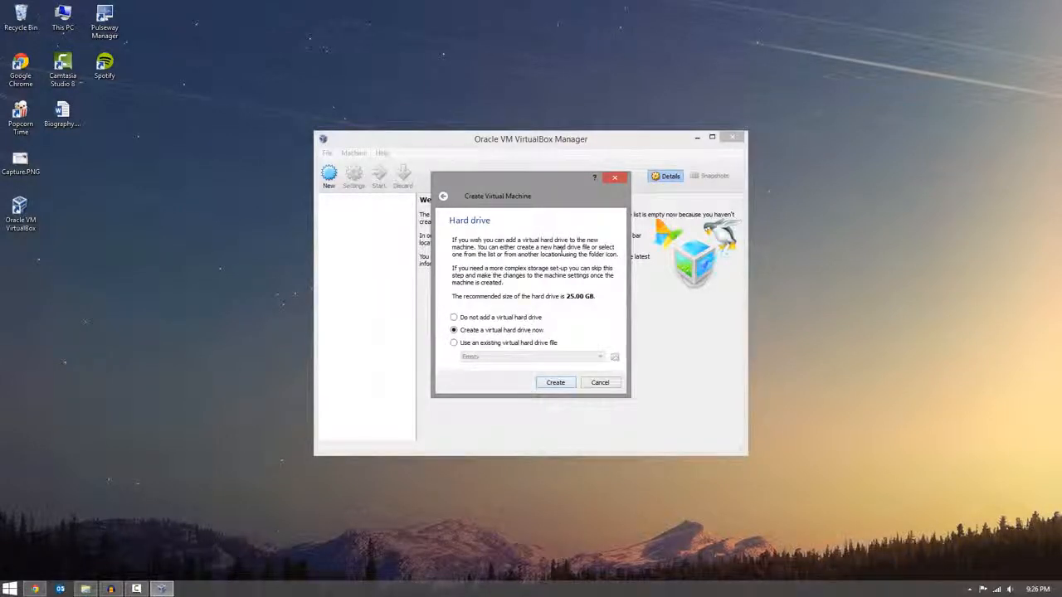
Step: Choose to create a new virtual hard drive for the machine with dynamically allocated storage
{"action": "left_click", "coordinate": [549, 383]}
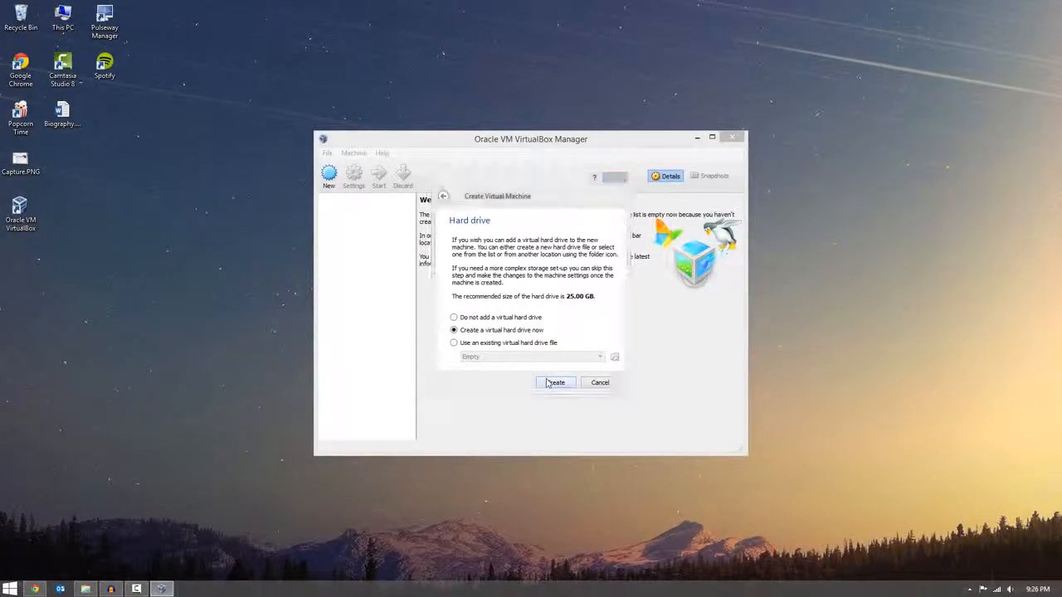
{"action": "left_click", "coordinate": [571, 377]}
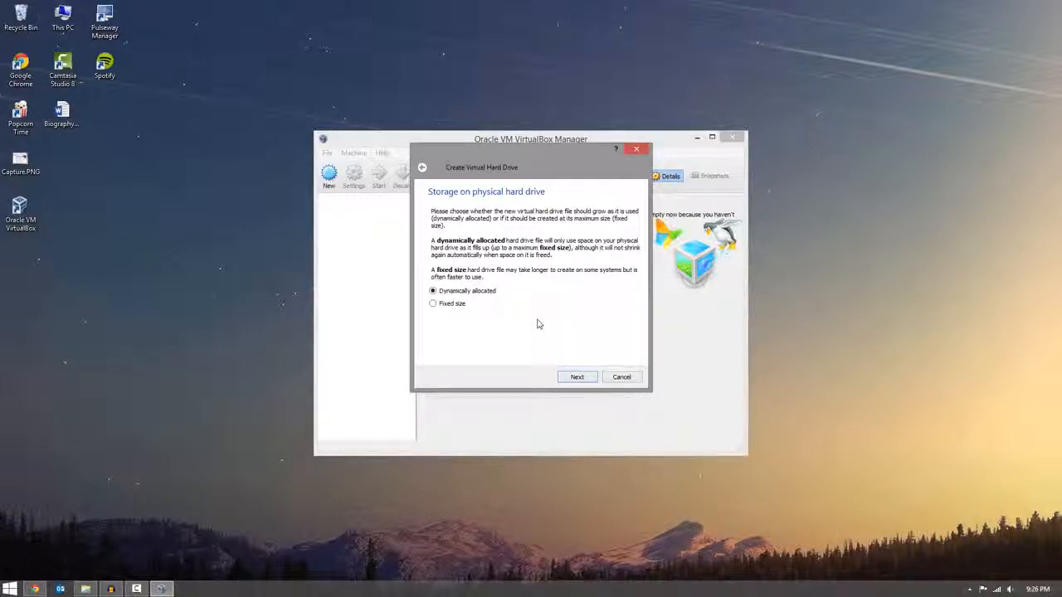
{"action": "left_click", "coordinate": [576, 378]}
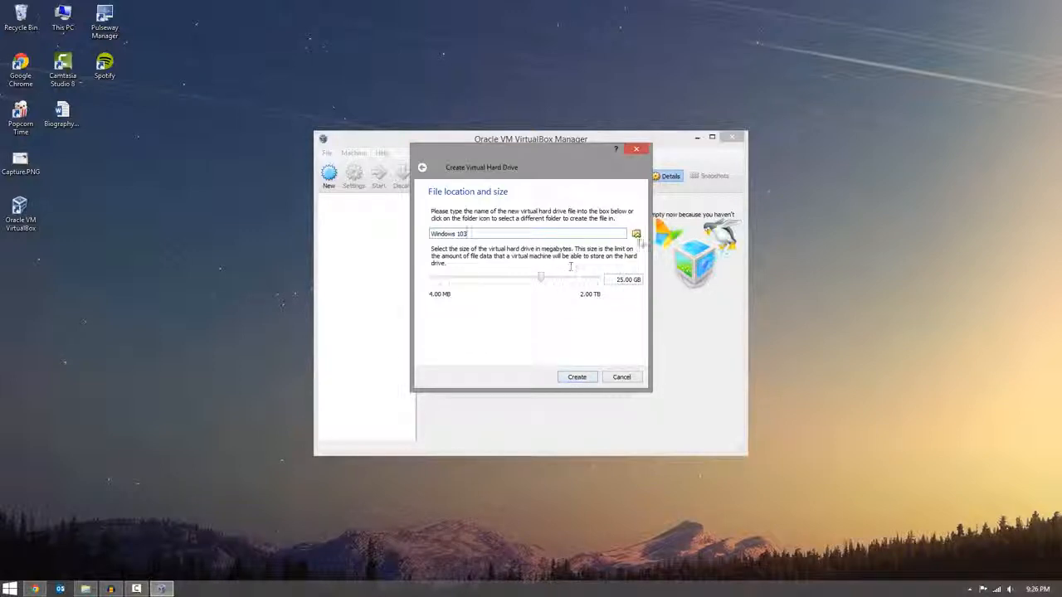
Step: Create the 25.00 GB virtual hard drive as Windows 103.vdi in the Virtual Machine folder on drive D
{"action": "left_click", "coordinate": [636, 235]}
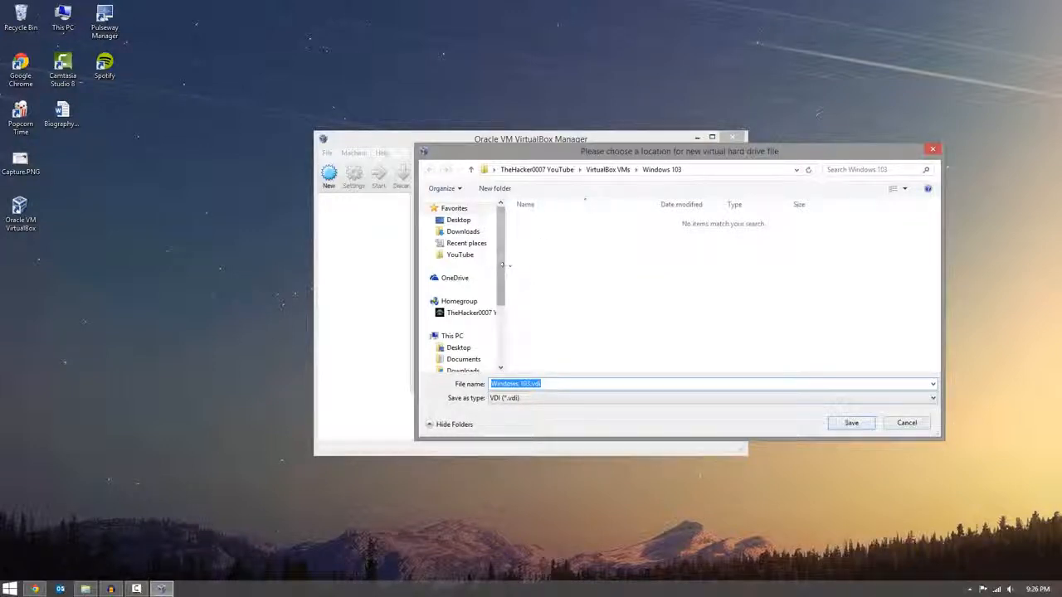
{"action": "scroll", "coordinate": [500, 267], "scroll_direction": "down", "scroll_amount": 3}
{"action": "left_click", "coordinate": [465, 343]}
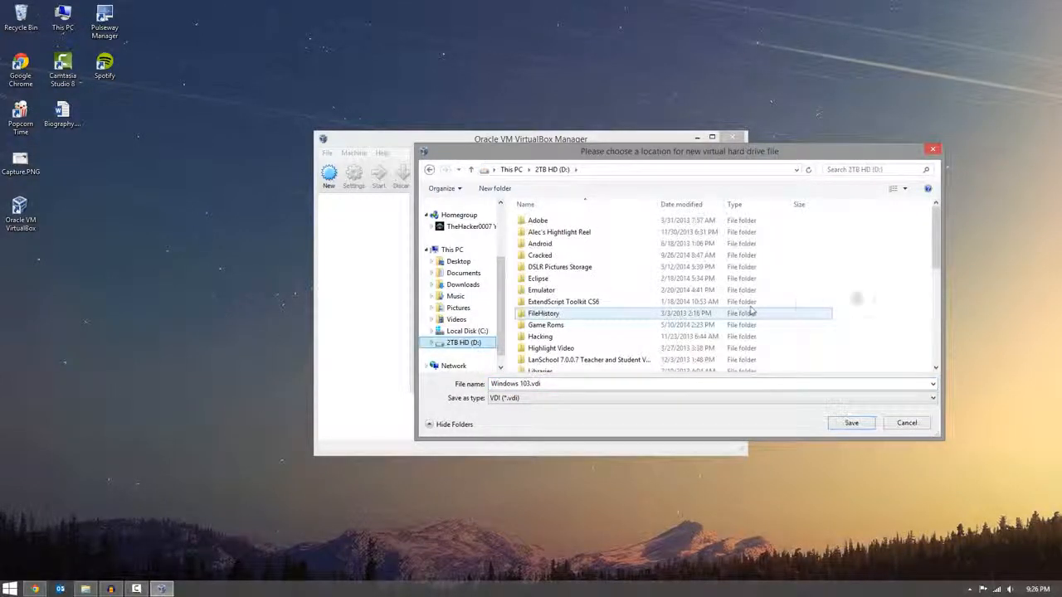
{"action": "left_click_drag", "start_coordinate": [937, 240], "coordinate": [939, 322]}
{"action": "double_click", "coordinate": [564, 343]}
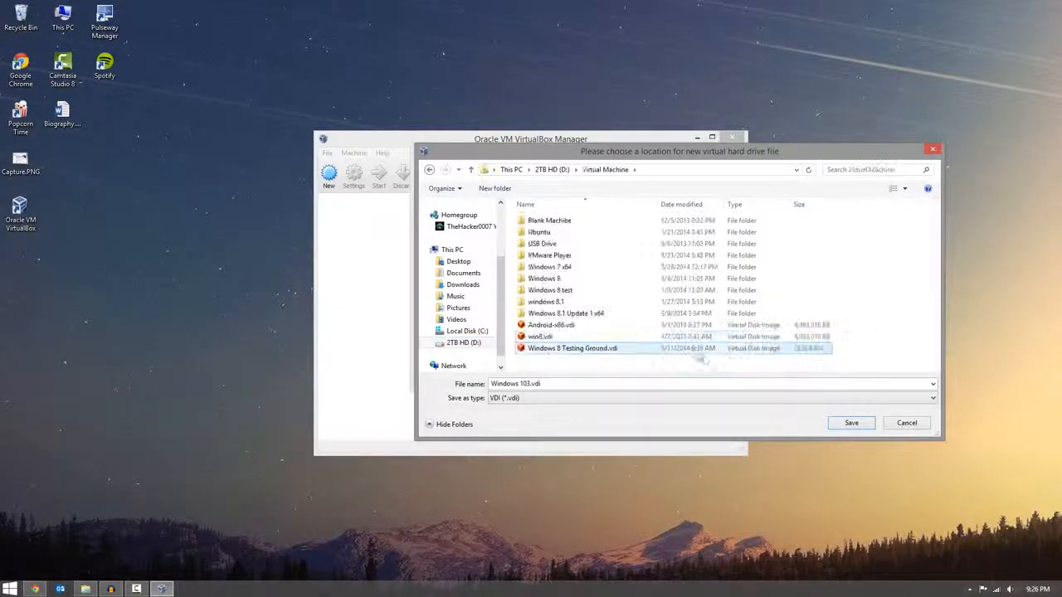
{"action": "left_click", "coordinate": [848, 426]}
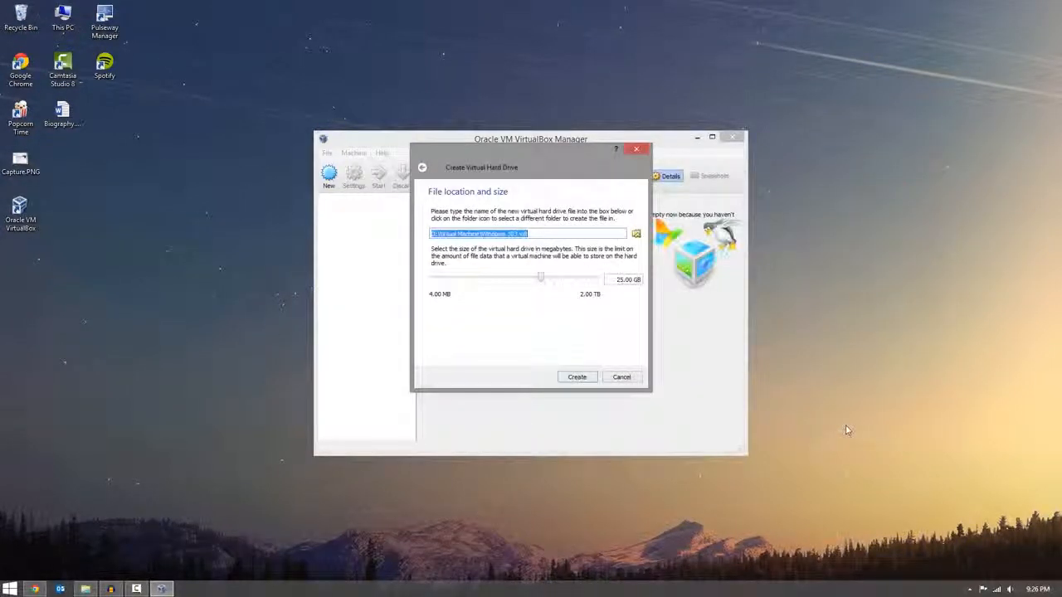
{"action": "left_click", "coordinate": [577, 381]}
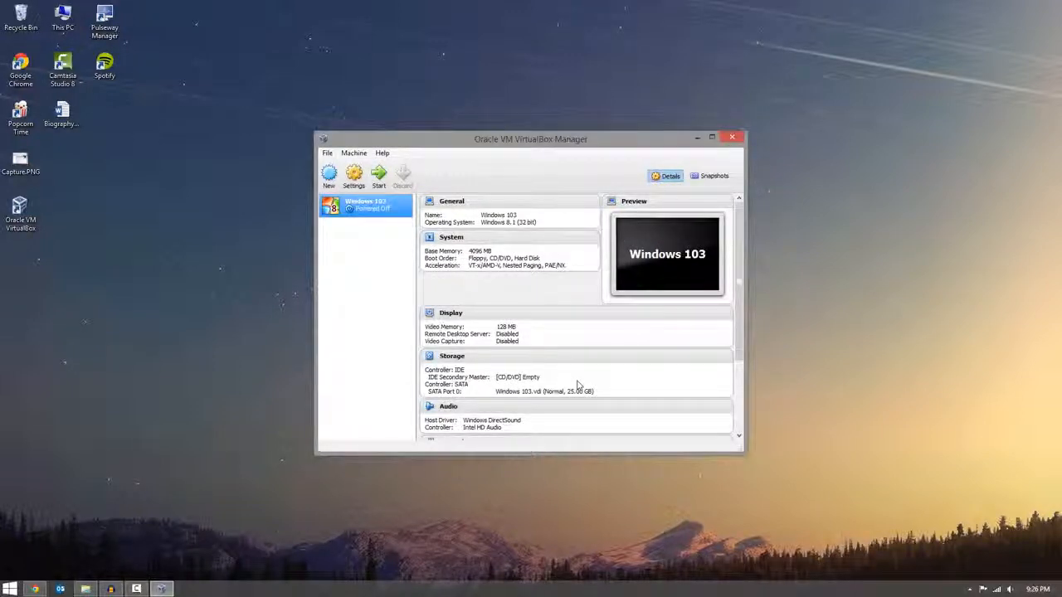
Step: Attach WindowsTechnicalPreview-x86-EN-US.iso as a new optical drive on the IDE controller and start the virtual machine
{"action": "left_click", "coordinate": [361, 184]}
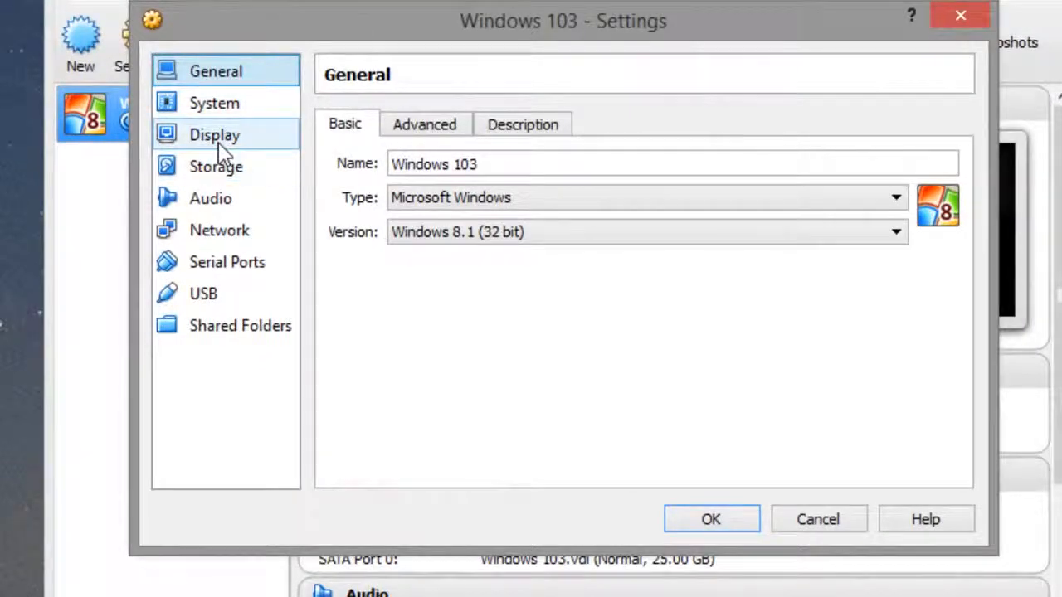
{"action": "left_click", "coordinate": [217, 167]}
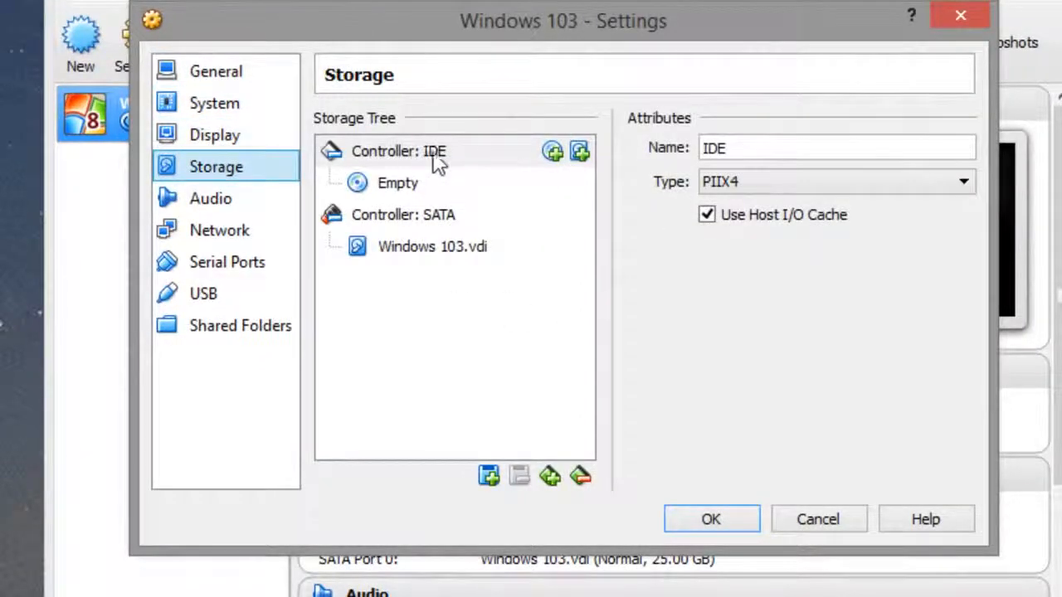
{"action": "left_click", "coordinate": [552, 152]}
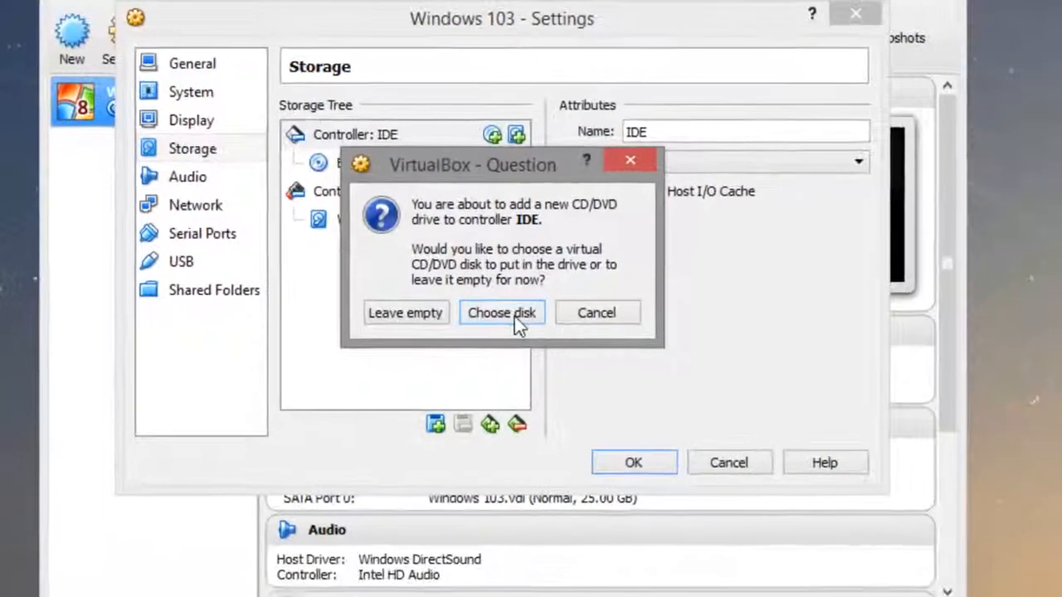
{"action": "left_click", "coordinate": [576, 354]}
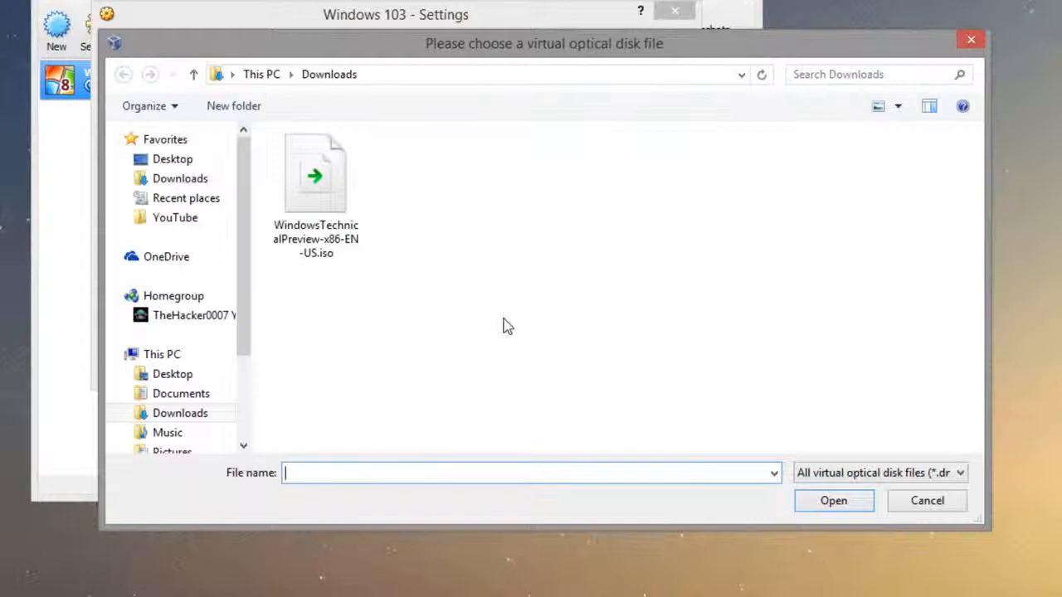
{"action": "left_click", "coordinate": [331, 203]}
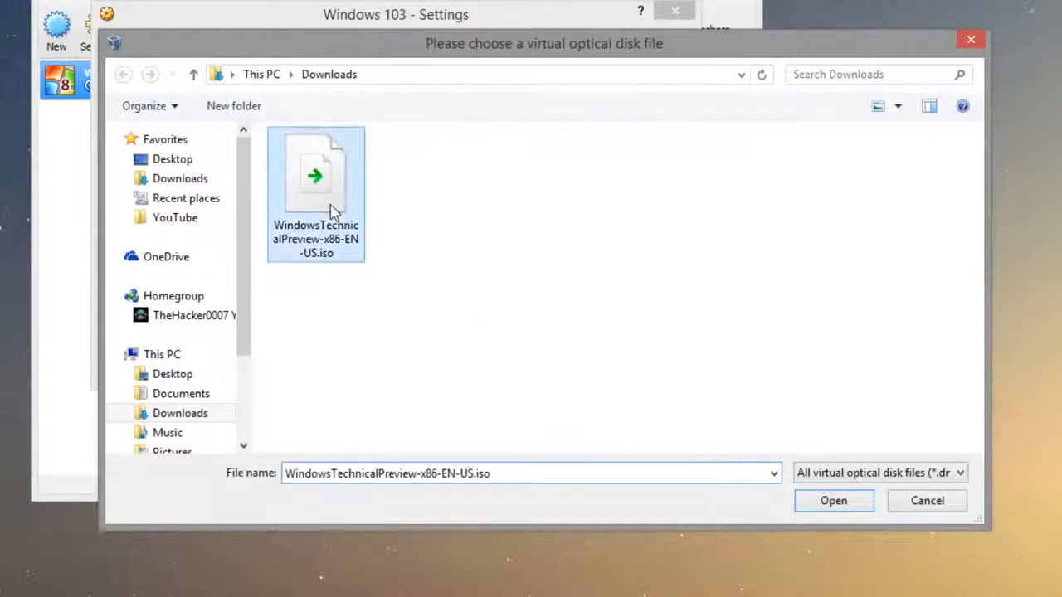
{"action": "left_click", "coordinate": [834, 502]}
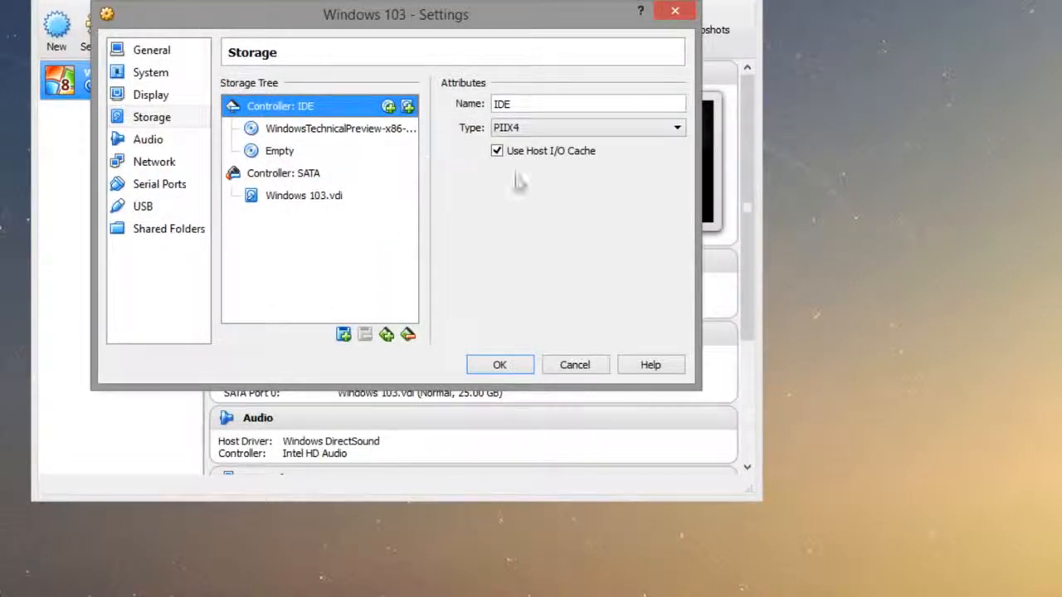
{"action": "left_click", "coordinate": [504, 367]}
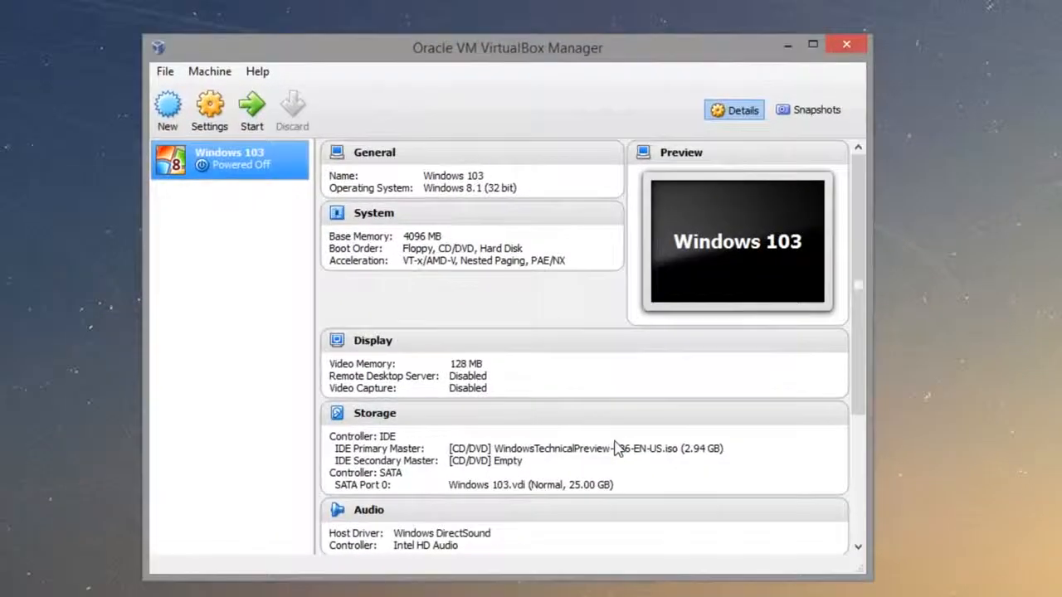
{"action": "left_click", "coordinate": [253, 116]}
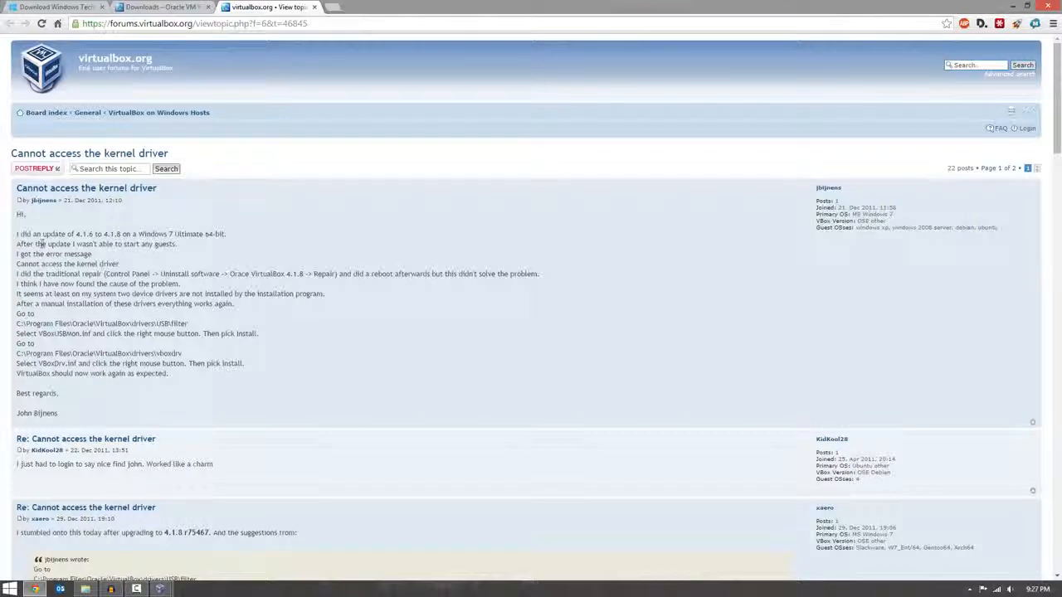
Step: Read the forum post on fixing the kernel driver access error by manually installing the VirtualBox drivers
{"action": "left_click_drag", "start_coordinate": [39, 244], "coordinate": [184, 364]}
{"action": "left_click", "coordinate": [183, 360]}
{"action": "left_click_drag", "start_coordinate": [206, 378], "coordinate": [87, 277]}
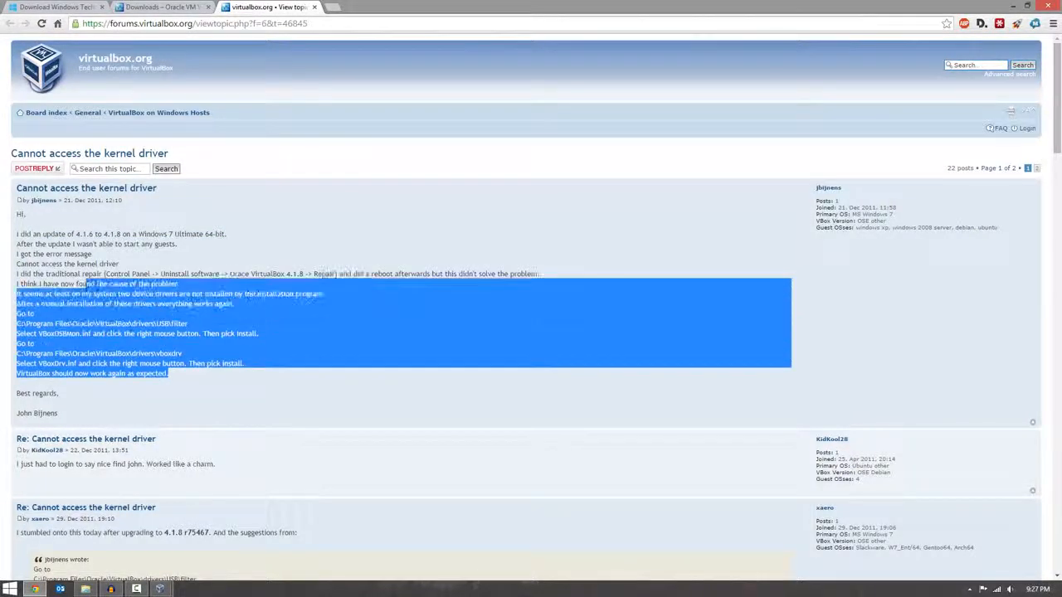
{"action": "left_click", "coordinate": [130, 304]}
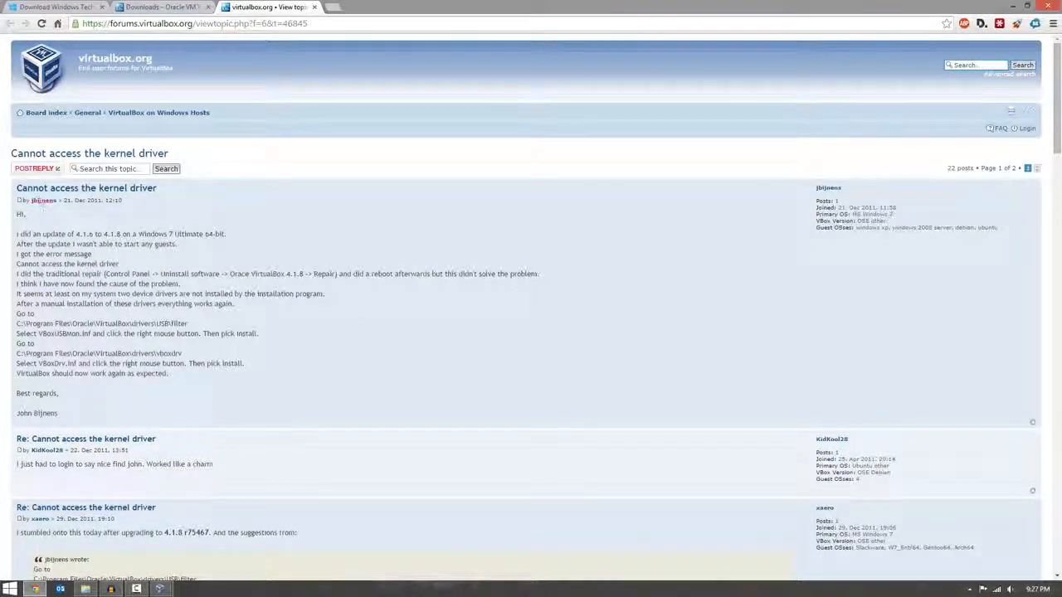
{"action": "left_click_drag", "start_coordinate": [45, 214], "coordinate": [150, 304]}
{"action": "left_click", "coordinate": [150, 304]}
{"action": "left_click", "coordinate": [1027, 5]}
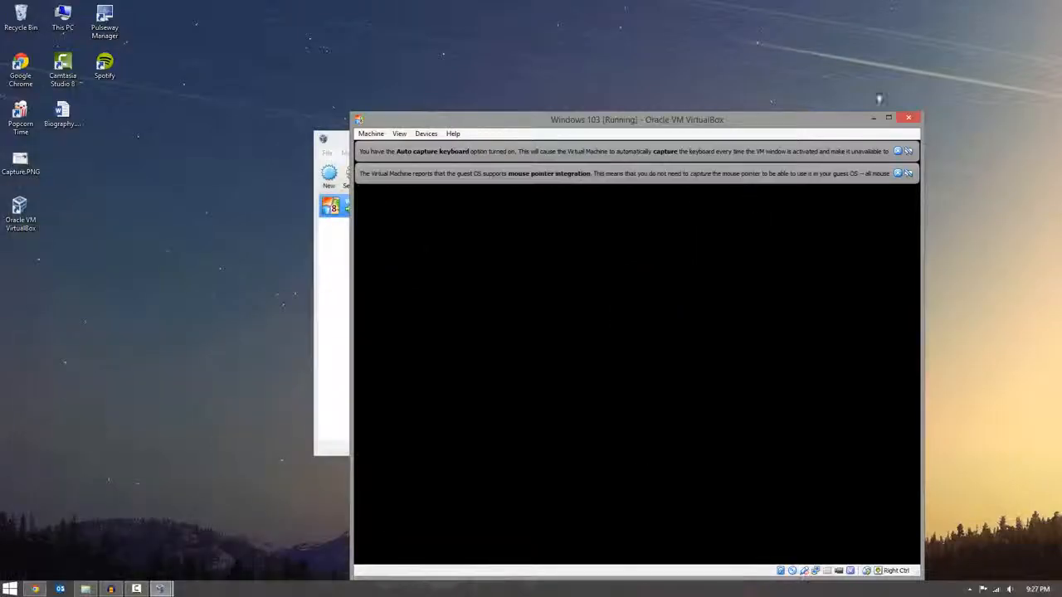
Step: Continue Windows Setup in the maximized virtual machine with English (United States) and the US keyboard, and accept the license terms
{"action": "left_click_drag", "start_coordinate": [773, 126], "coordinate": [703, 5]}
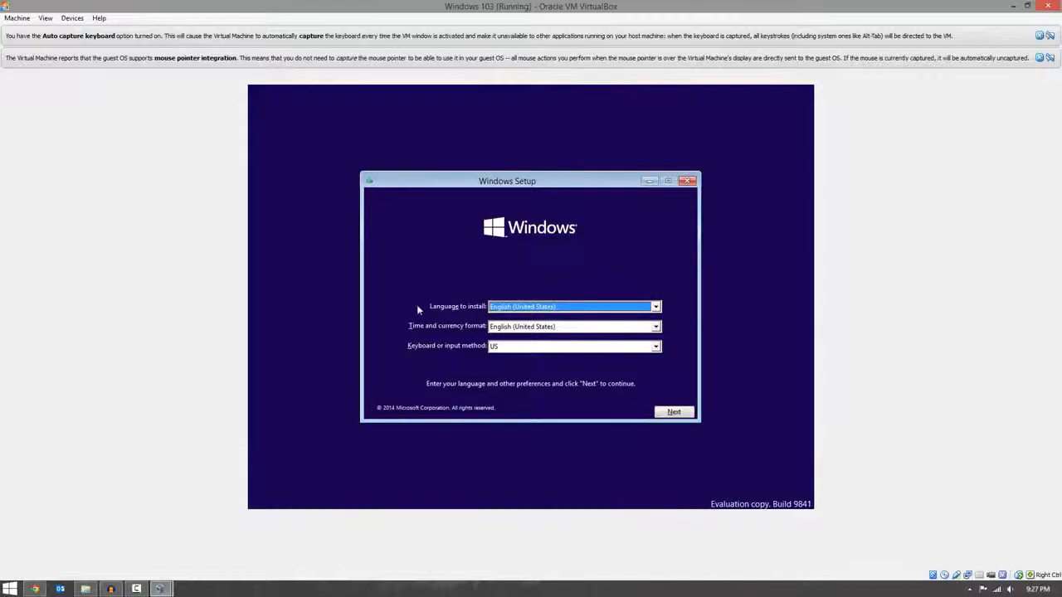
{"action": "left_click", "coordinate": [668, 412]}
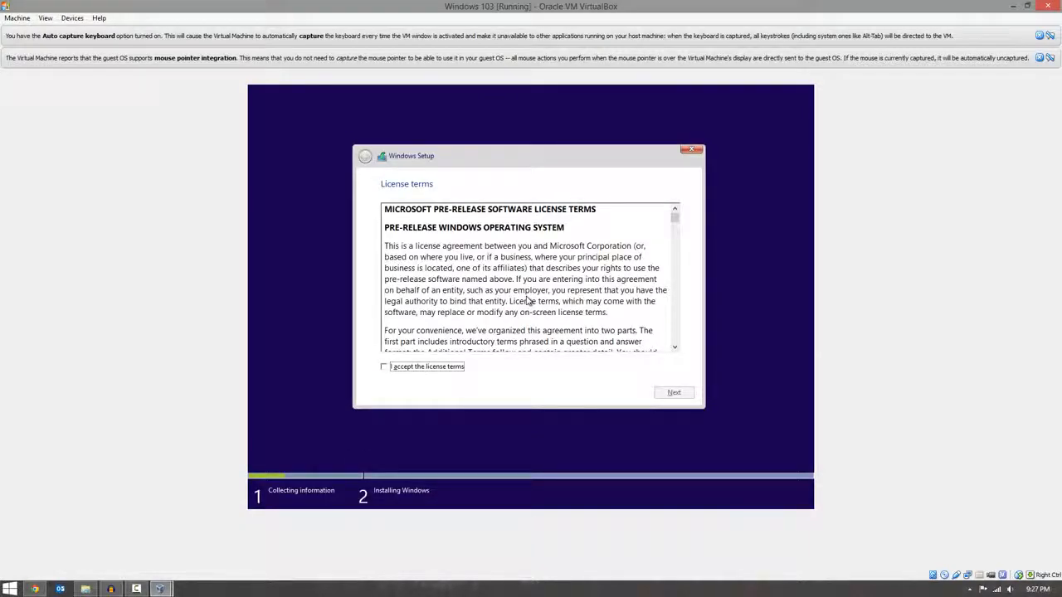
{"action": "left_click", "coordinate": [440, 368]}
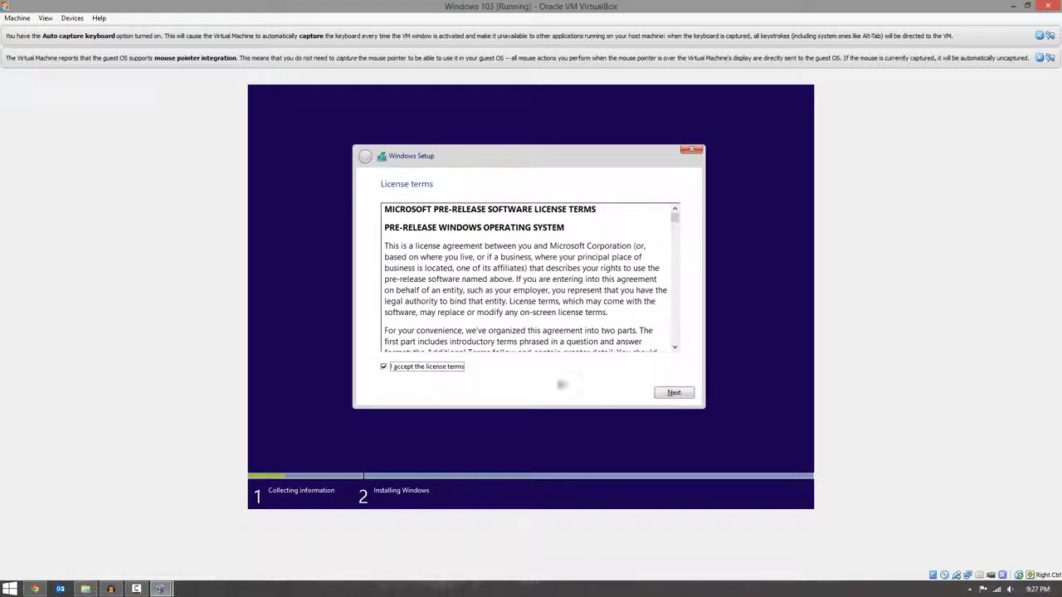
{"action": "left_click", "coordinate": [674, 393]}
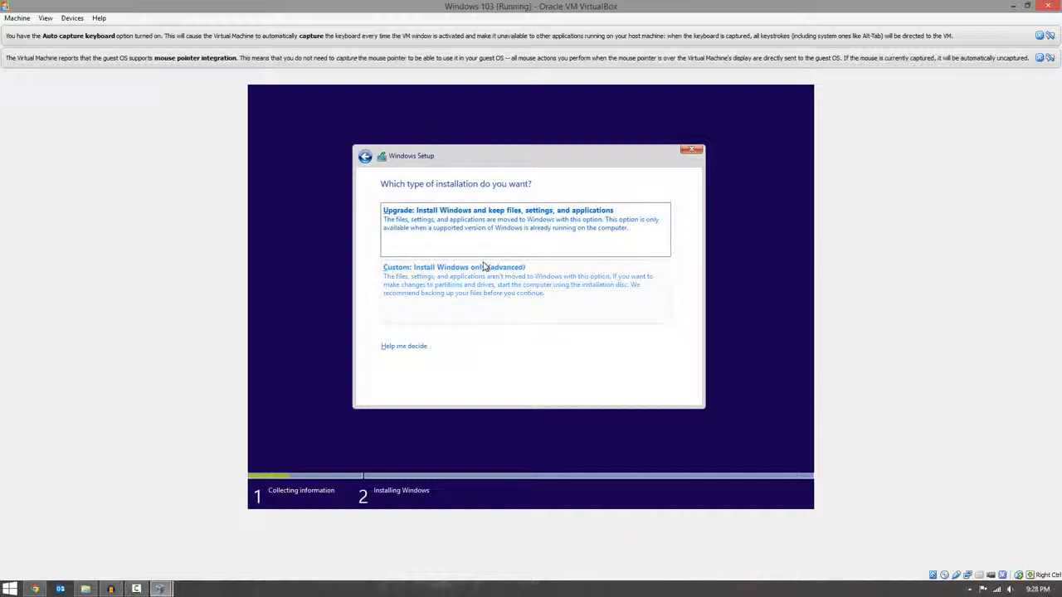